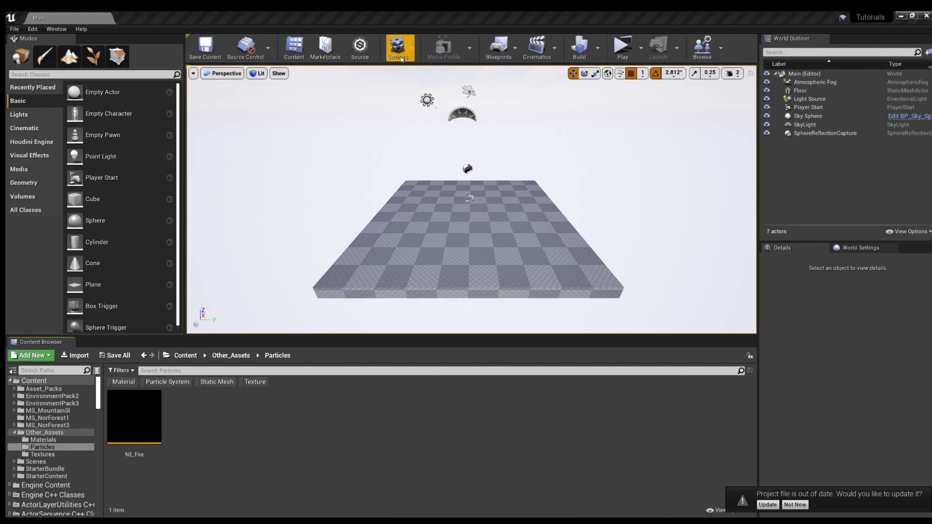
Check in the plugin browser's built-in FX category whether the Niagara plugins are enabled, and close the browser
left_click(398, 54)
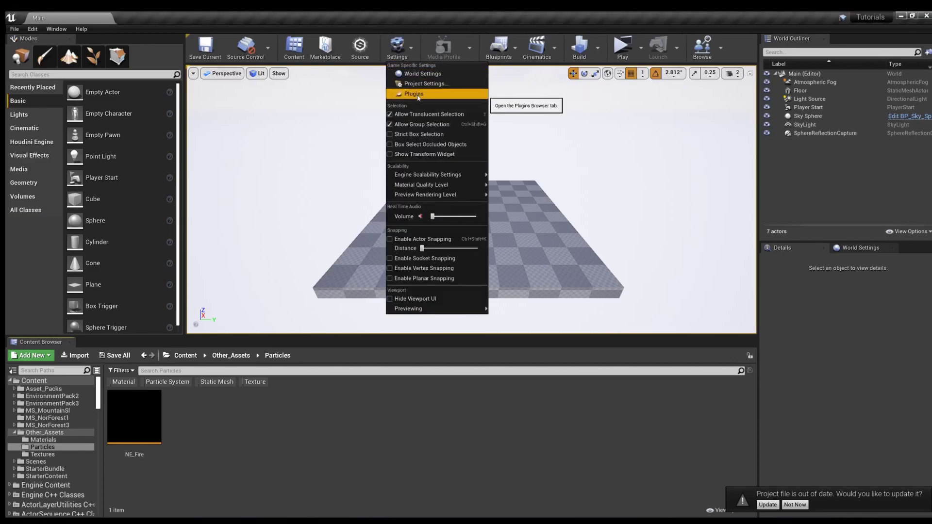
left_click(416, 94)
scroll(185, 302, "down", 1)
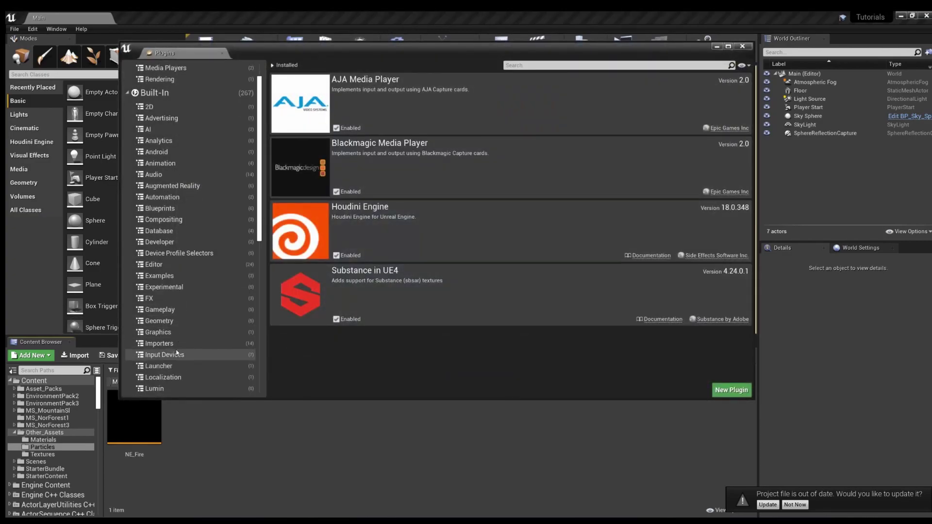
left_click(183, 296)
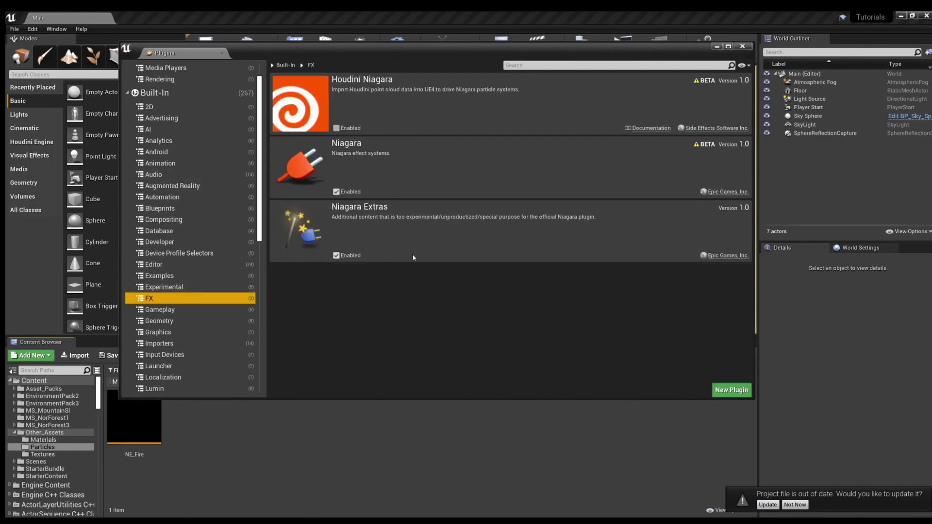
left_click(739, 47)
Create a Niagara emitter from the Fountain template in the Particles folder, name it NE_OVerLife and open it for editing
right_click(218, 434)
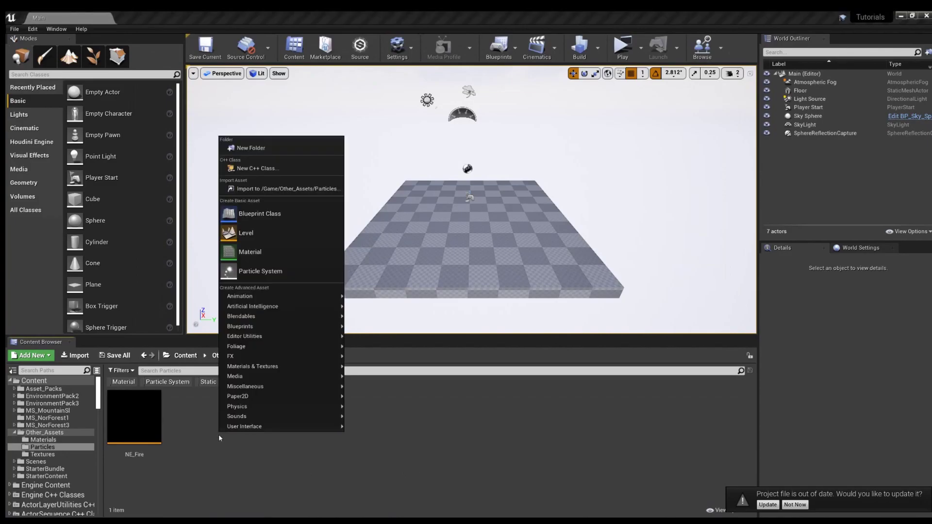
mouse_move(330, 356)
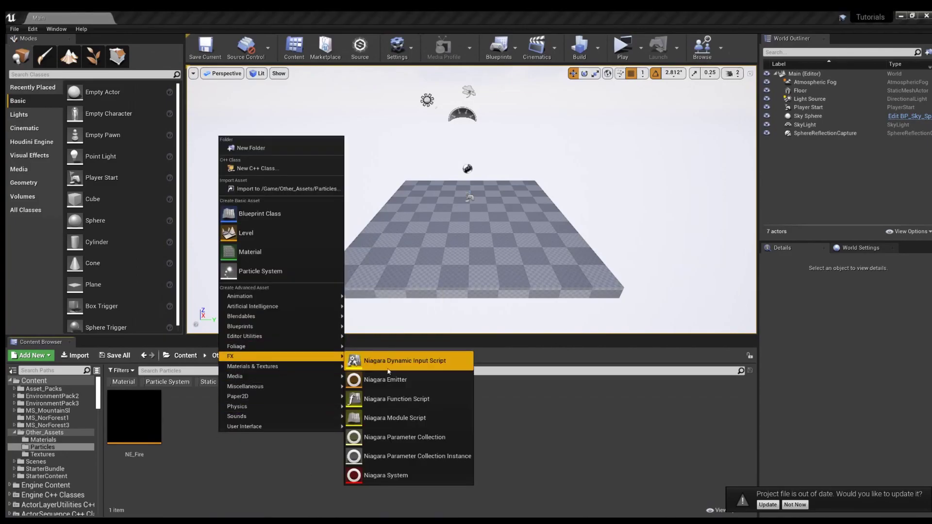
left_click(383, 381)
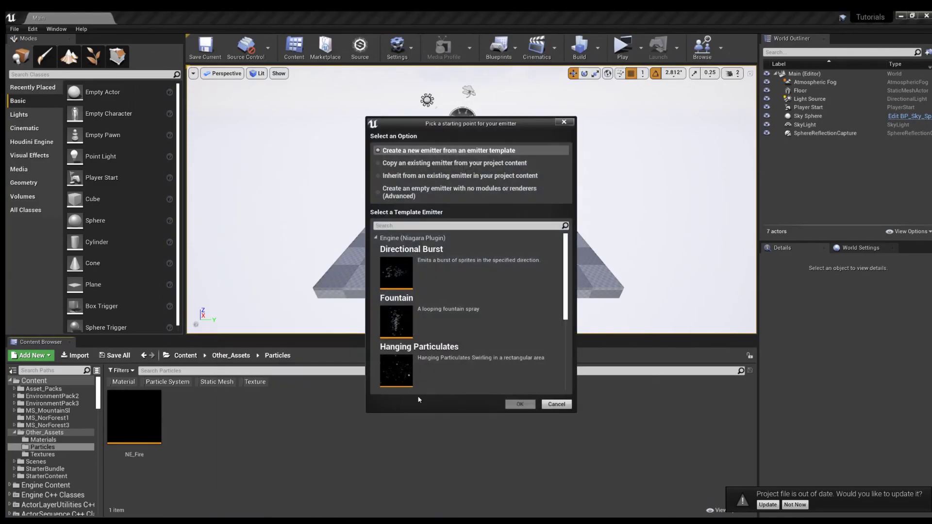
left_click(433, 328)
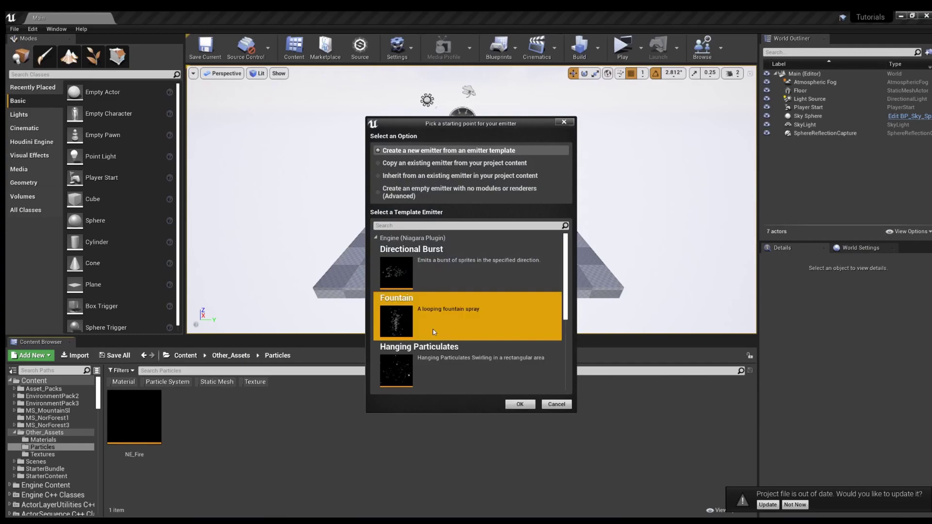
left_click(519, 404)
type("NE_")
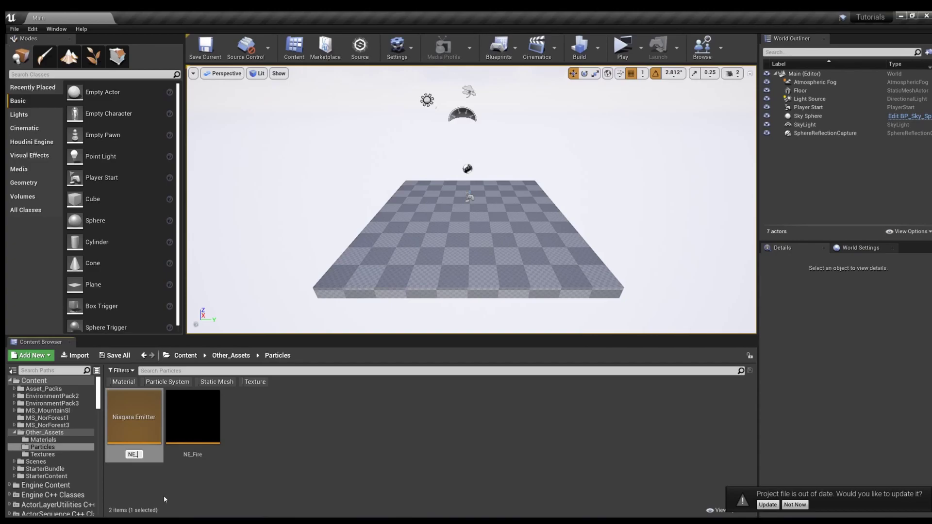
type("OVerLife")
key("Return")
double_click(180, 444)
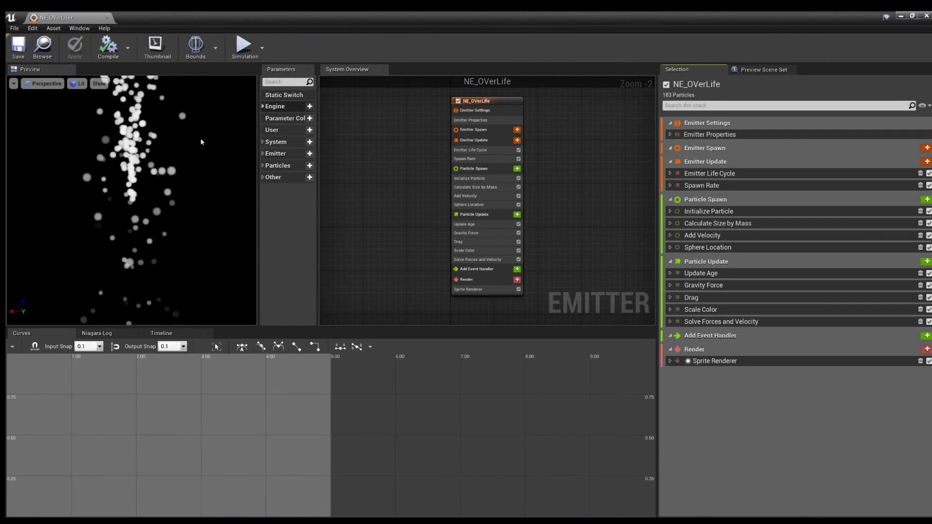
scroll(109, 208, "down", 3)
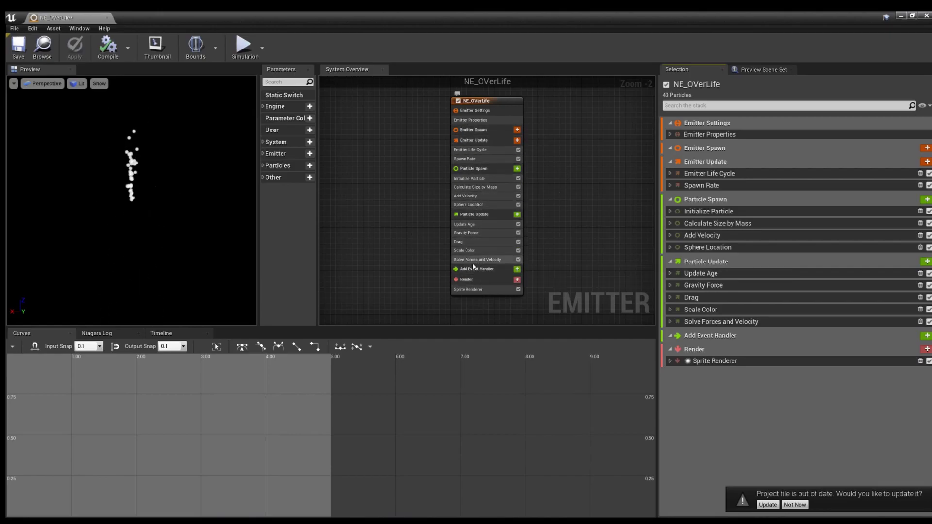
In the emitter's Scale Color module, try a higher Scale RGB X value and set it back to 1
left_click(484, 251)
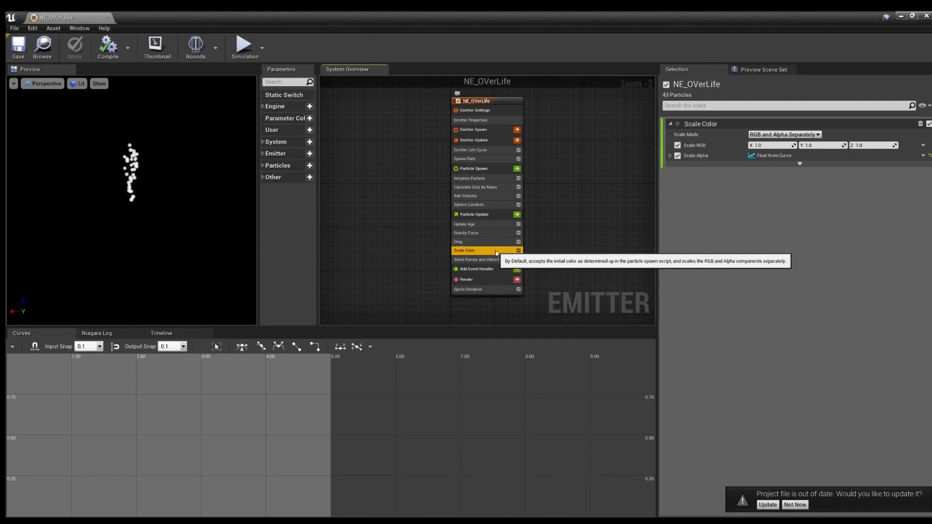
left_click(760, 145)
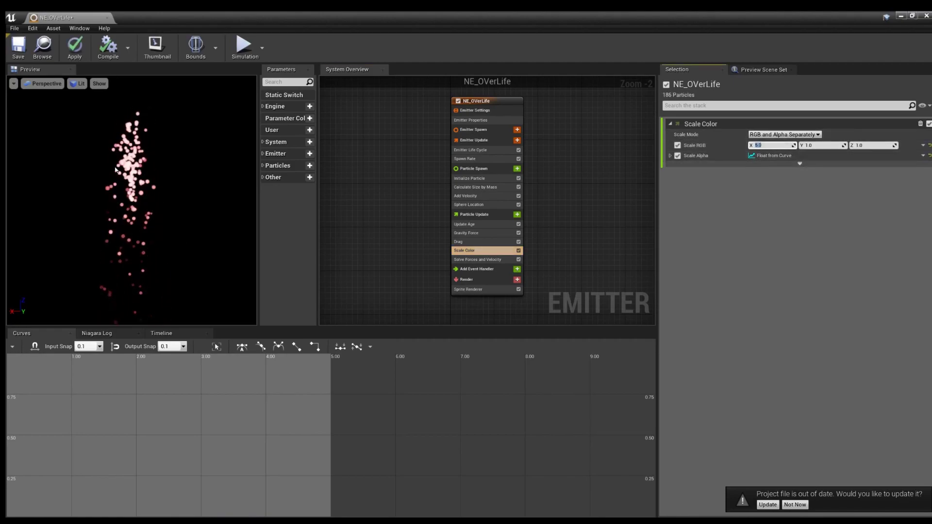
key("Tab")
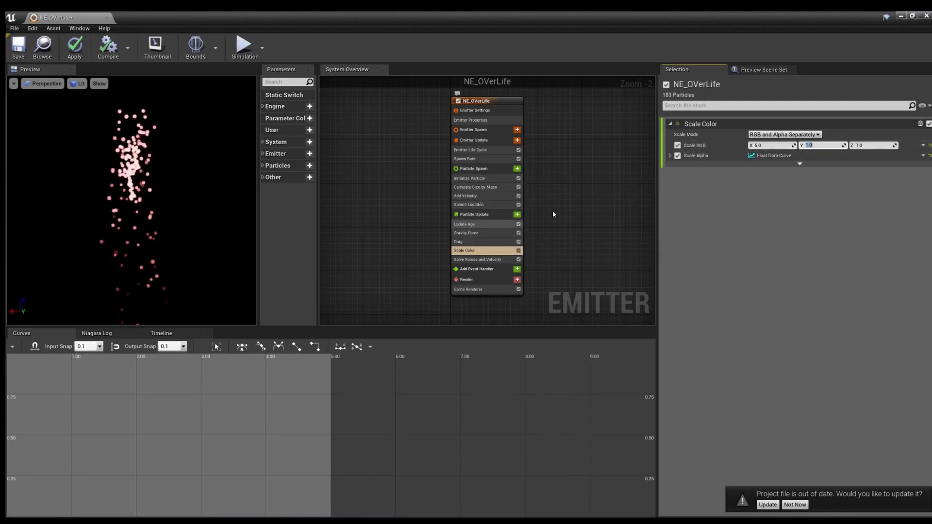
key("shift+Tab")
type("1")
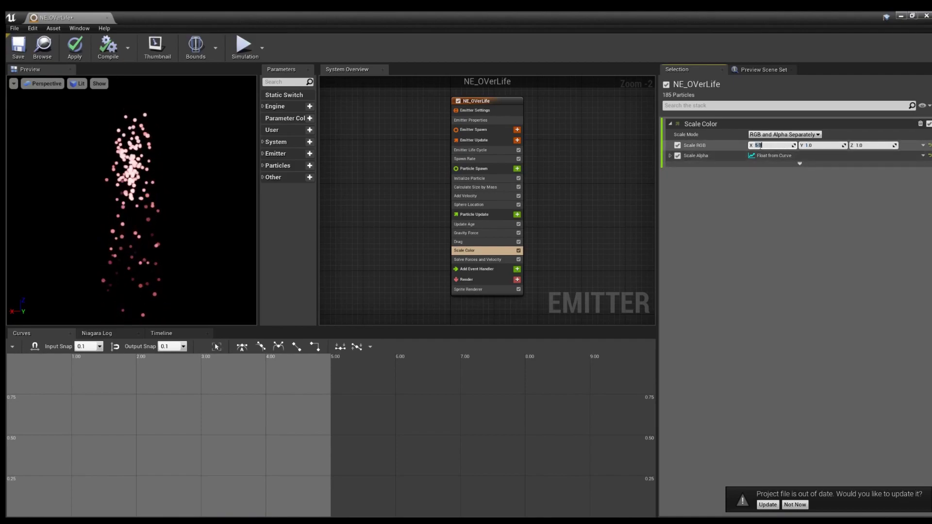
key("Return")
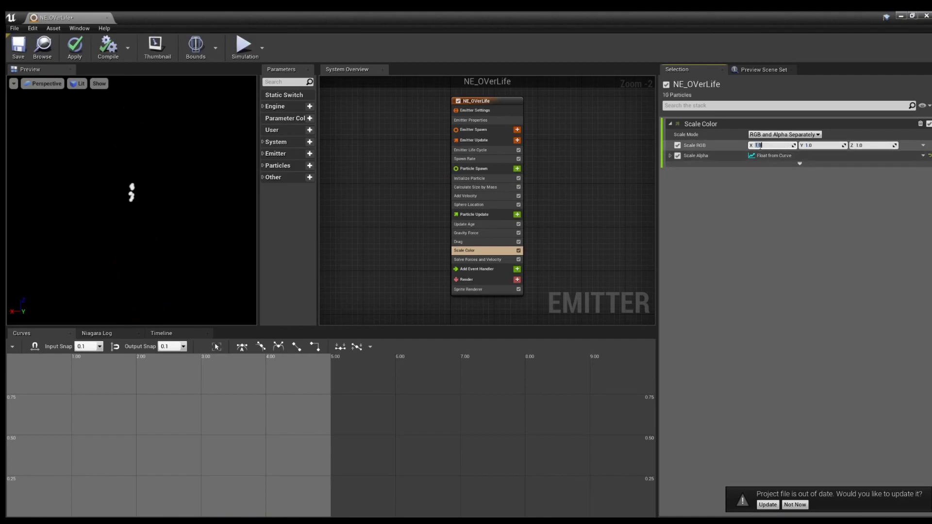
Expand the Scale Alpha curve and disable and re-enable Scale Alpha to compare the particle fade
left_click(670, 156)
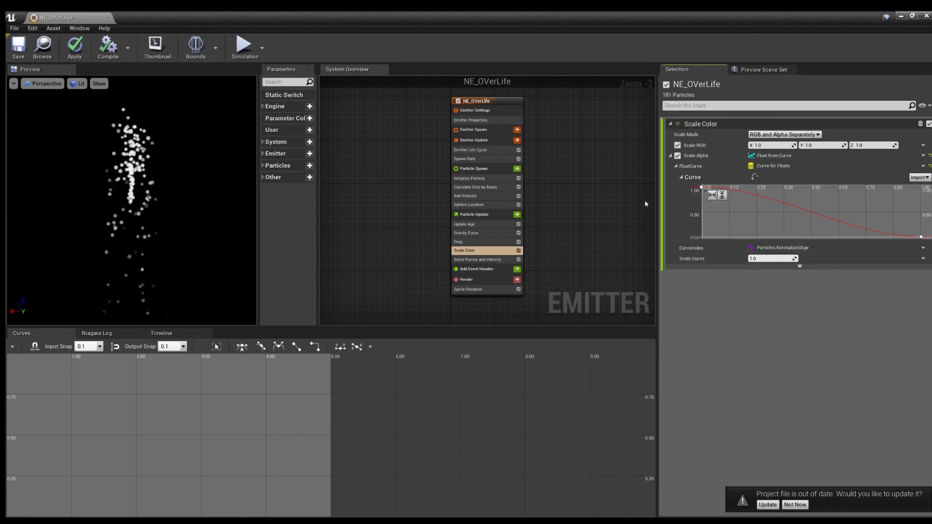
left_click(679, 156)
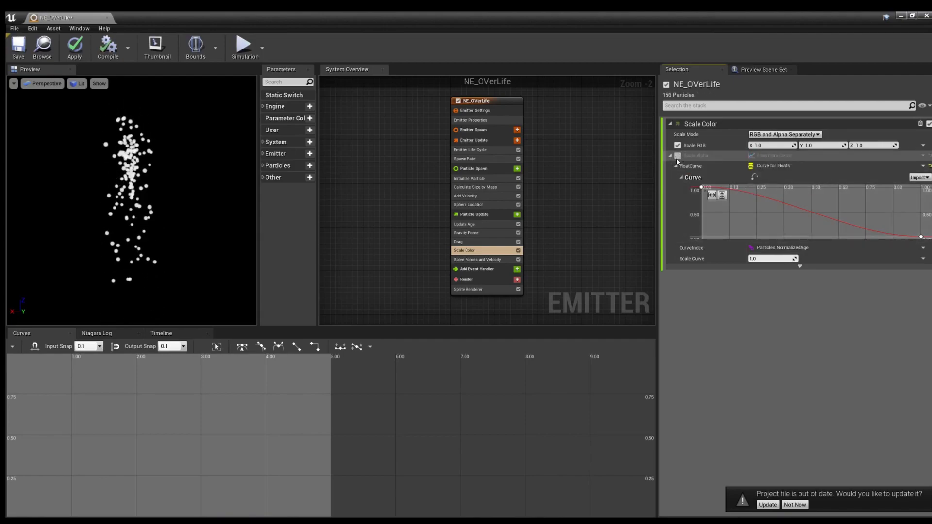
left_click(678, 156)
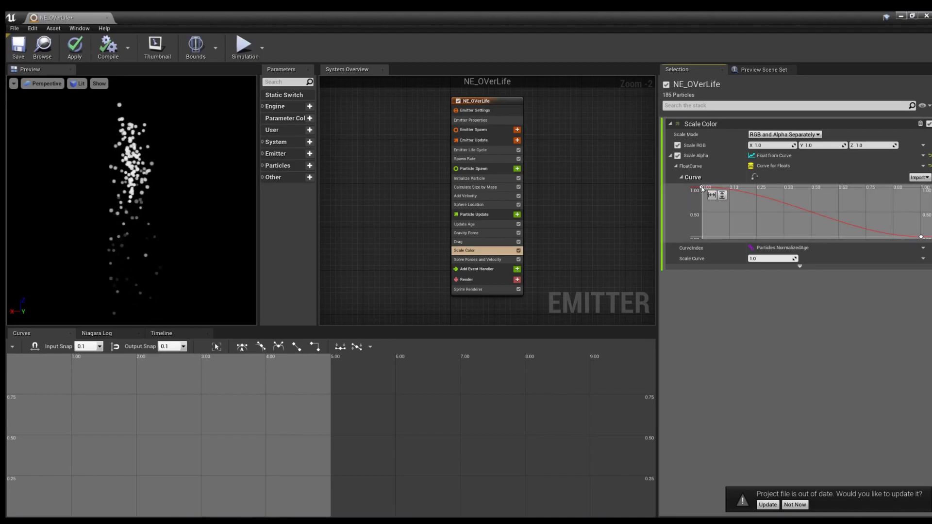
Reshape the Scale Alpha curve by moving its start and end keys, leaving the start at about 1.01 and the end at 0
left_click_drag(701, 187, 702, 220)
left_click_drag(921, 237, 922, 202)
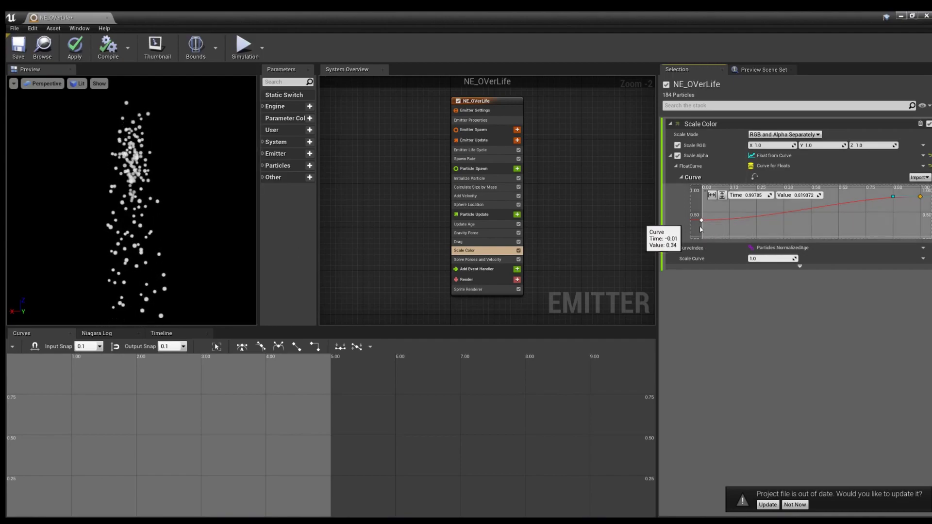
left_click_drag(700, 222, 701, 232)
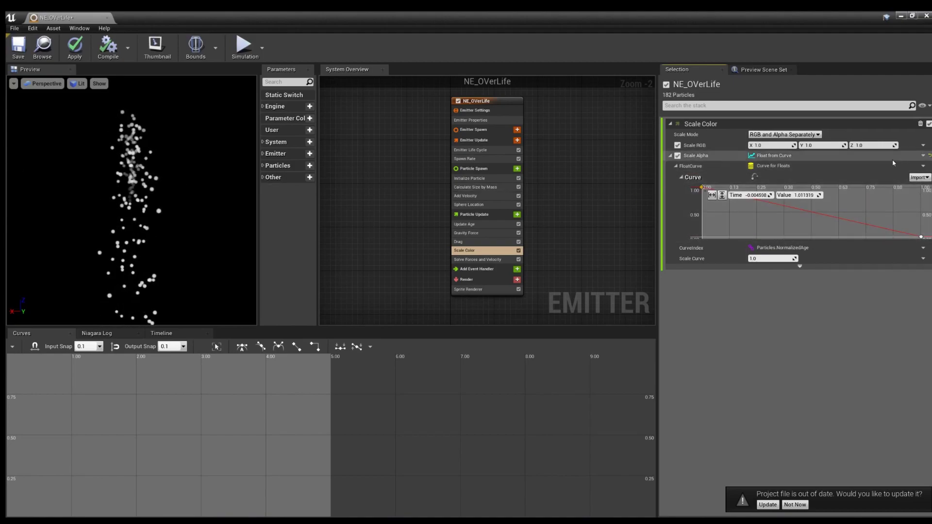
left_click(670, 156)
Drive Scale RGB with Vector from Curve and stagger the three curves' start keys, with X about 0.59 and Z about 0.91
left_click(923, 145)
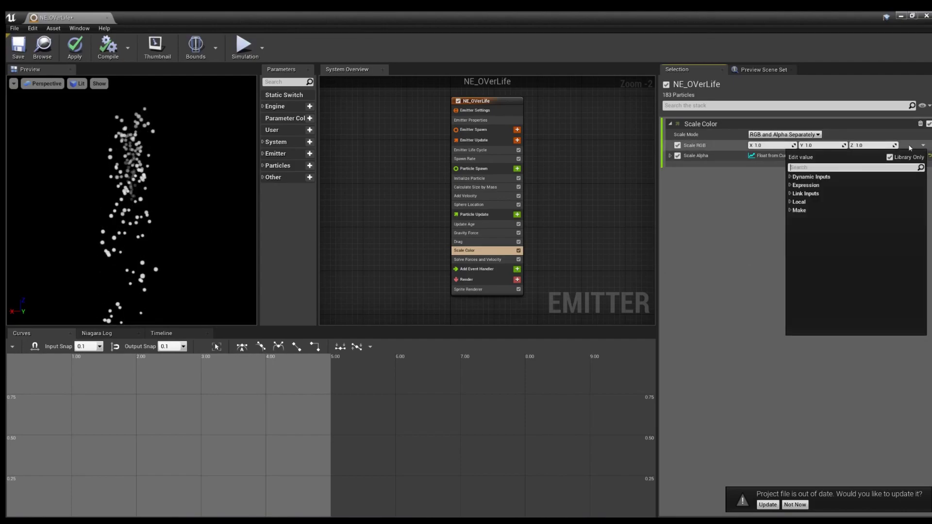
type("curve")
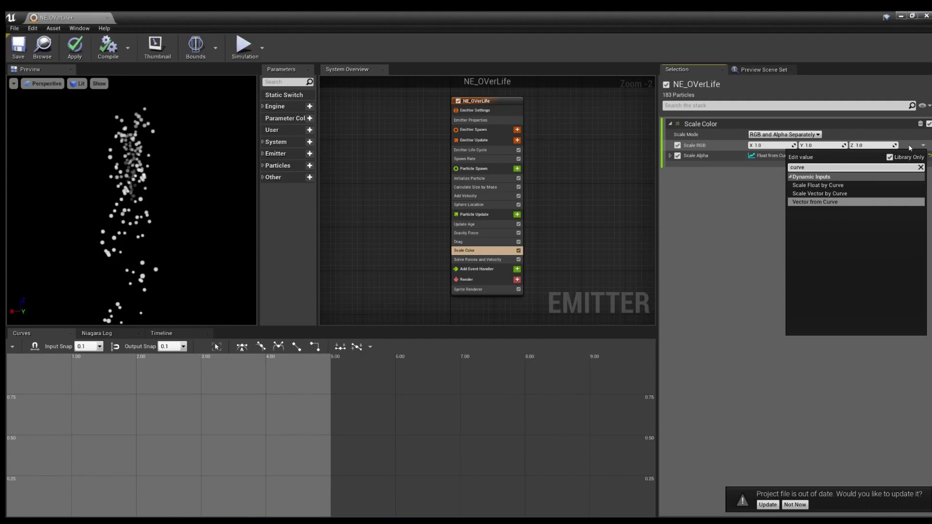
left_click(823, 194)
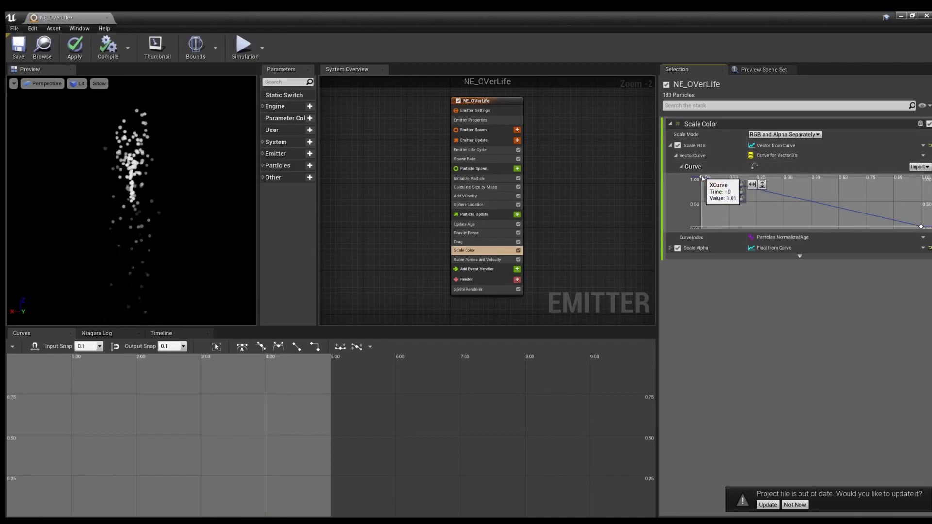
mouse_move(702, 177)
left_mouse_down()
mouse_move(704, 198)
mouse_move(705, 184)
left_mouse_up()
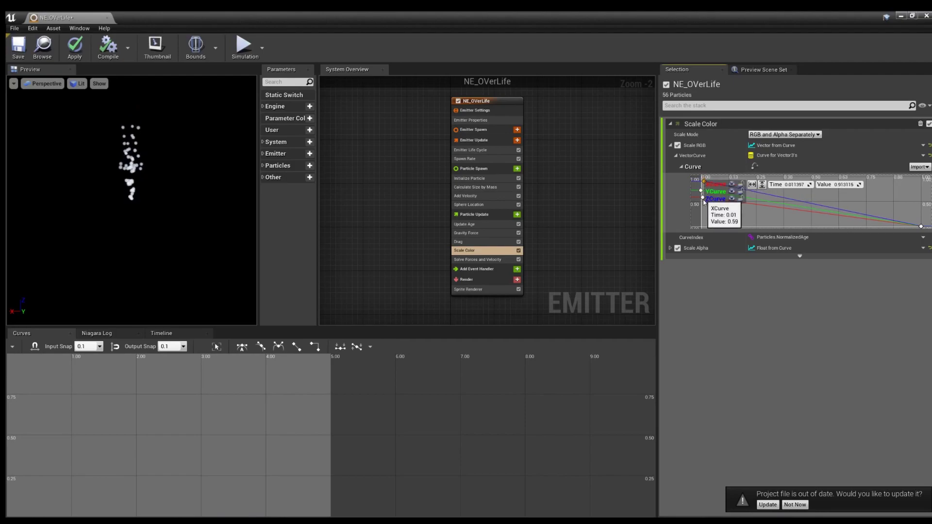
Add a middle key to each Scale RGB curve: Z at about 0.74, Y and X at about 0.67, with X at time 0.72
middle_click(826, 206)
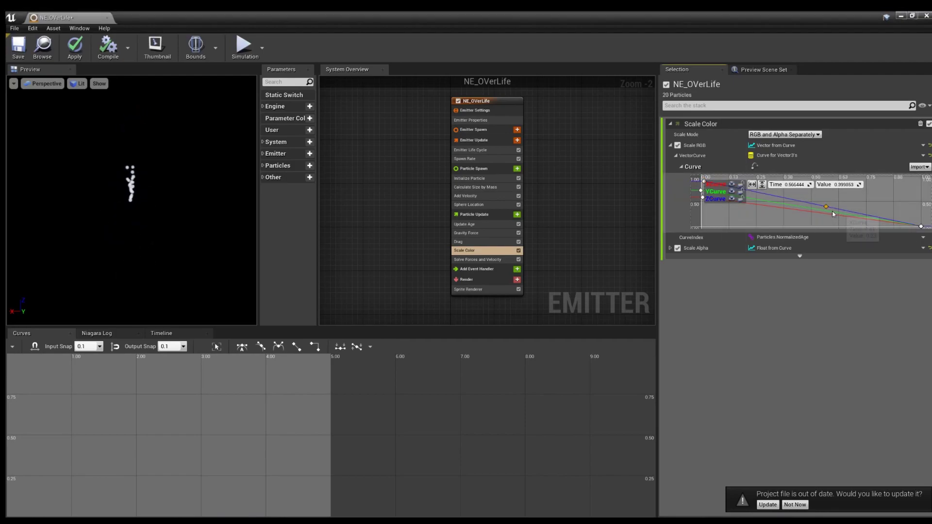
left_click_drag(826, 205, 827, 197)
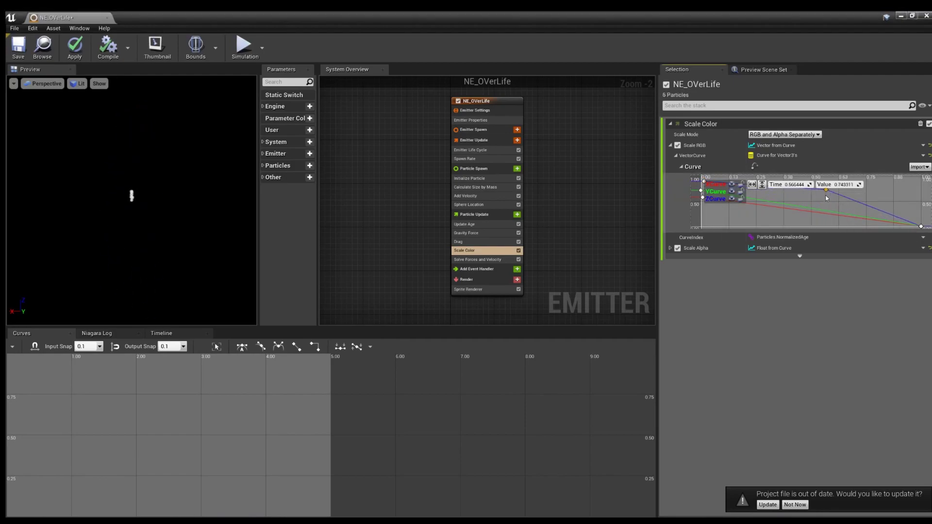
middle_click(809, 208)
left_click_drag(809, 209, 806, 194)
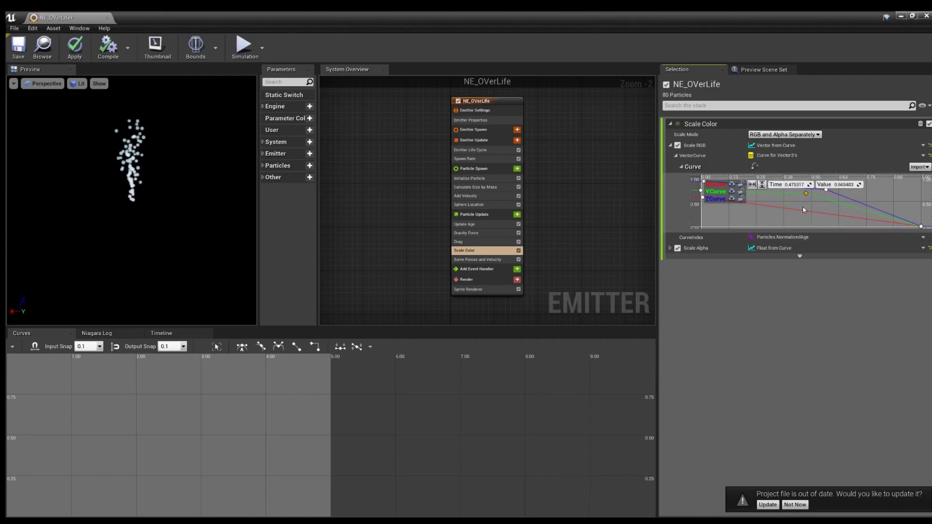
middle_click(801, 210)
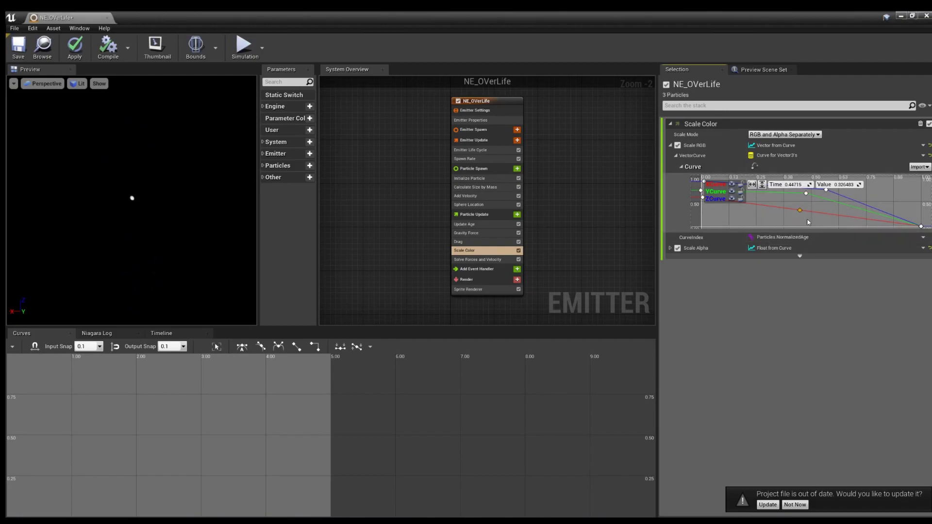
left_click_drag(800, 210, 861, 194)
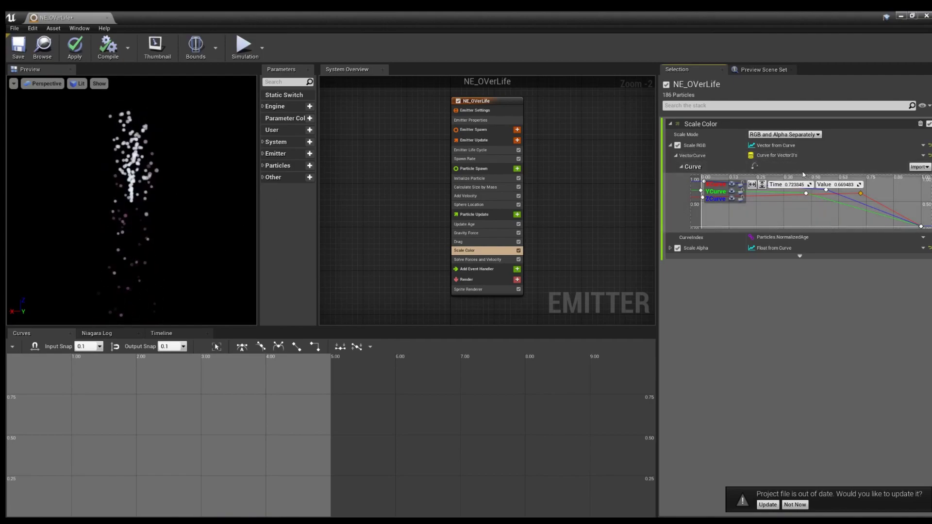
Replace the Scale RGB input with the Scale Float by Curve dynamic input
left_click(924, 145)
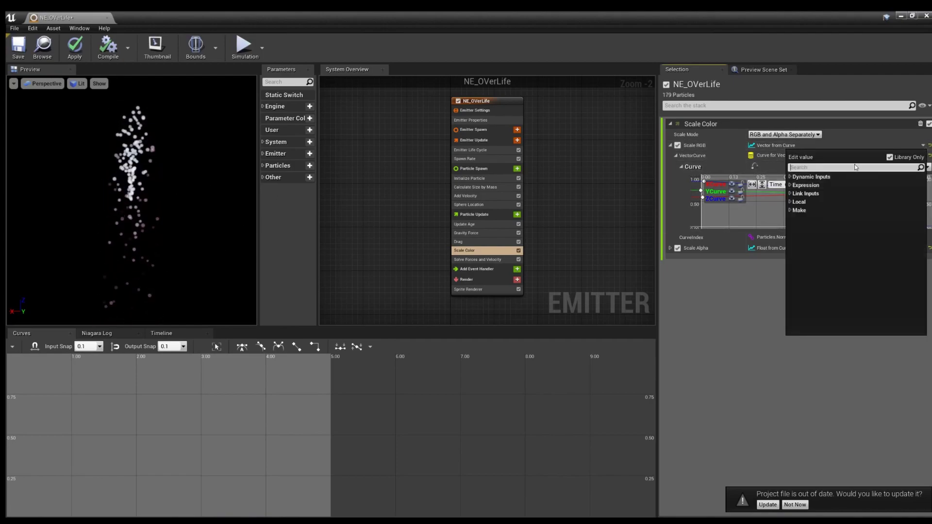
type("curve")
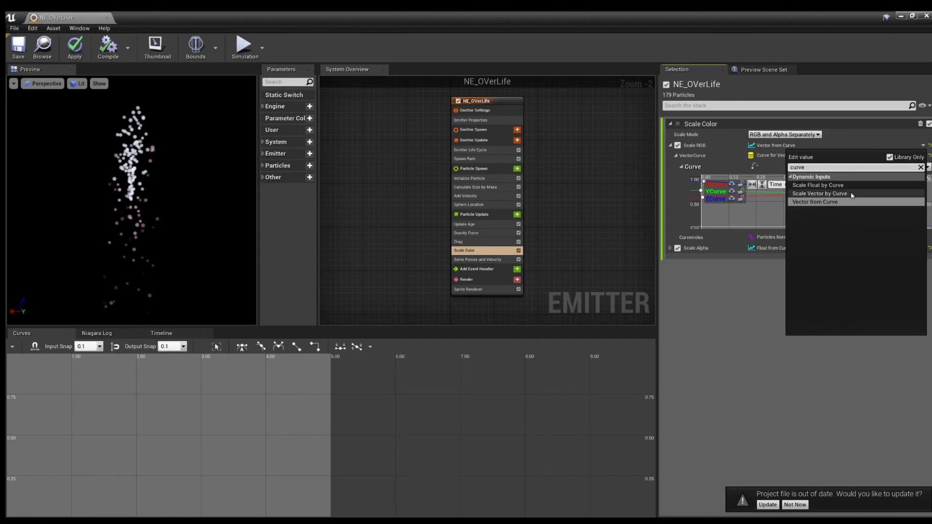
left_click(820, 185)
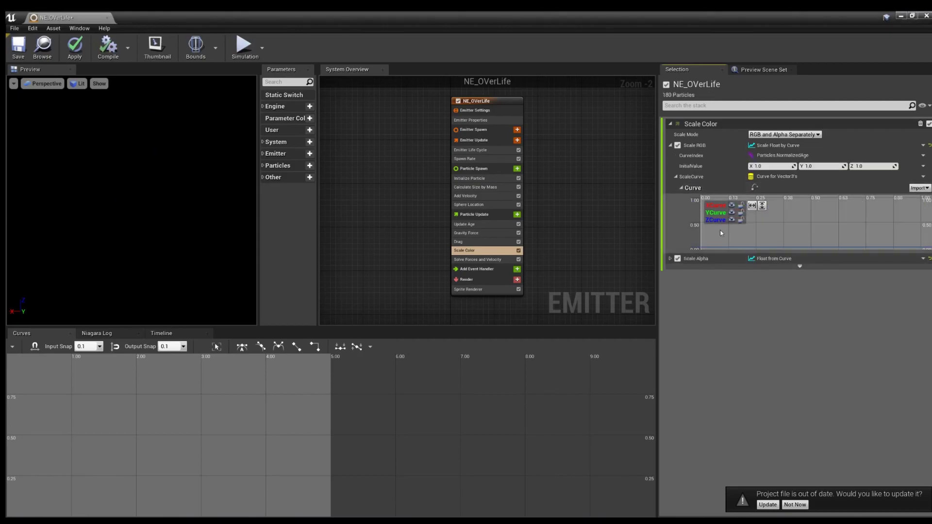
Add a key to all Scale RGB curves at about time 0.45 and raise the X curve's key to about 0.67
right_click(802, 247)
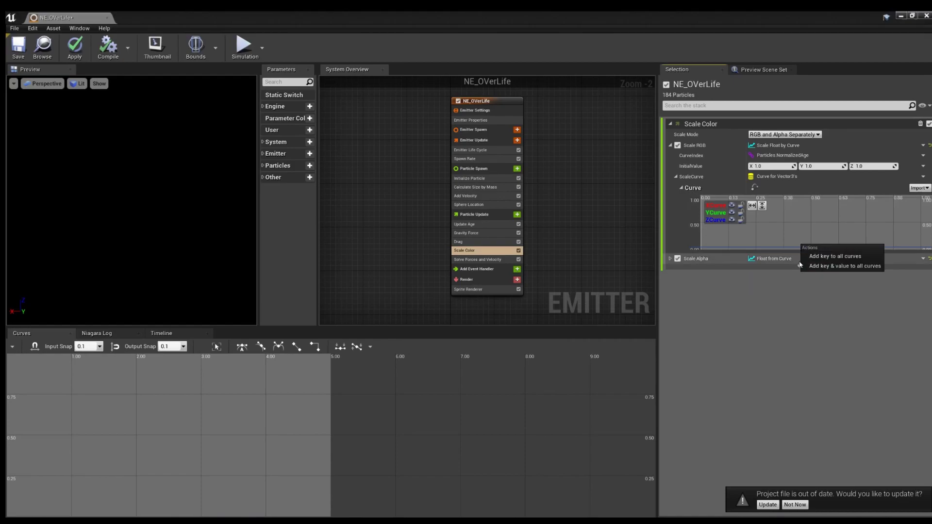
left_click(843, 256)
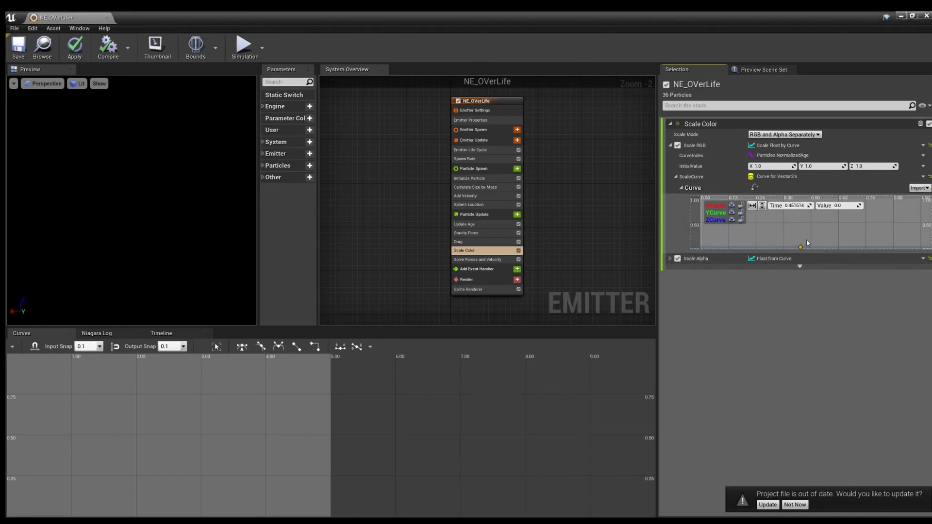
left_click_drag(801, 248, 801, 214)
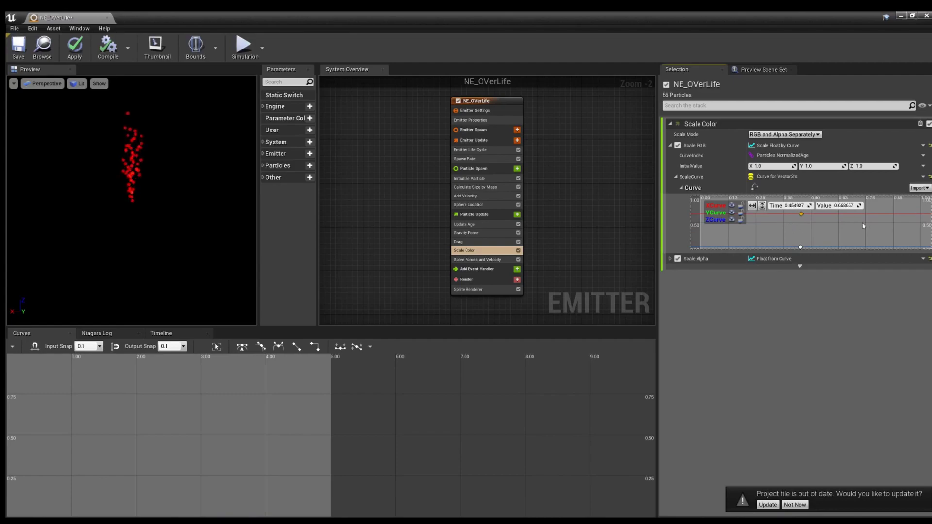
Add an end key at about time 0.98, value 0.40 and a start key at time 0, value about 0.40 to the Scale RGB X curve
right_click(912, 218)
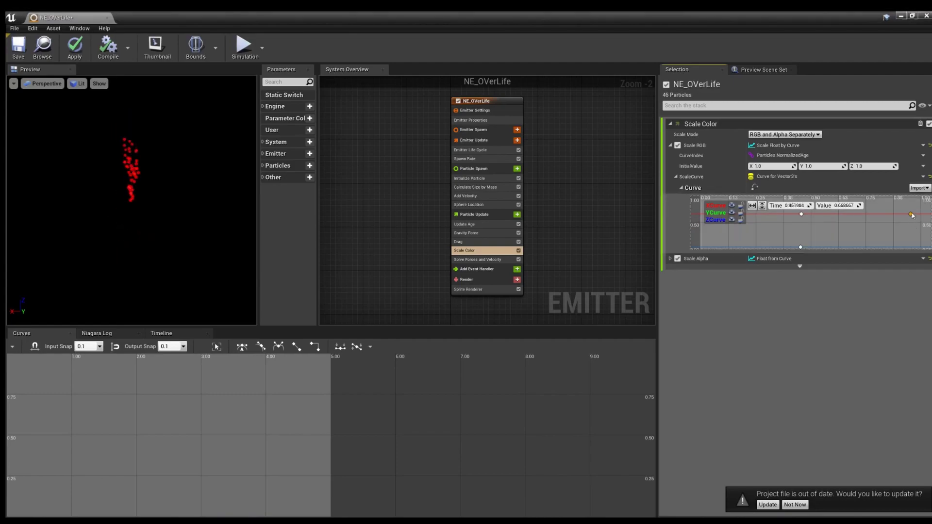
middle_click(914, 228)
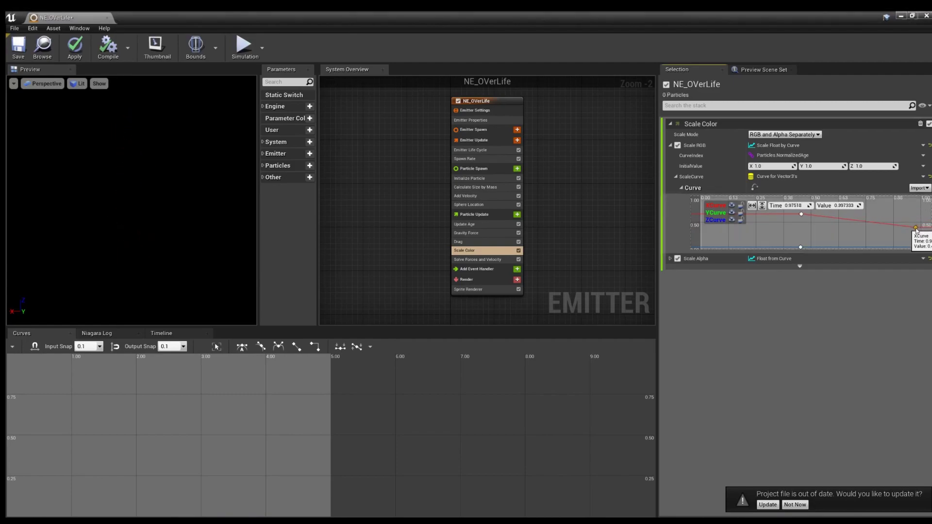
right_click(699, 215)
left_click(706, 225)
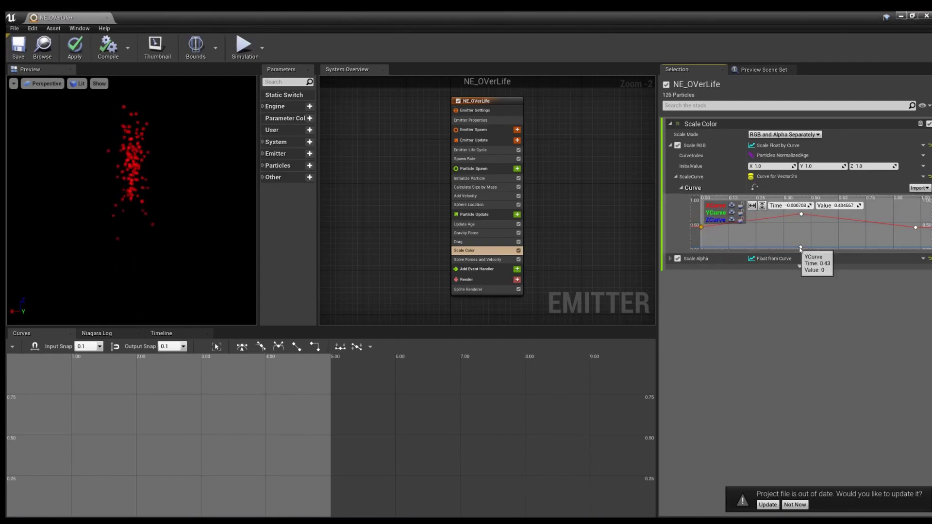
Shape the Scale RGB Y curve with keys at about time 0.03, value 0.26 and time 0.25, value 0.74
left_click(819, 229, "shift")
left_click_drag(826, 226, 709, 235)
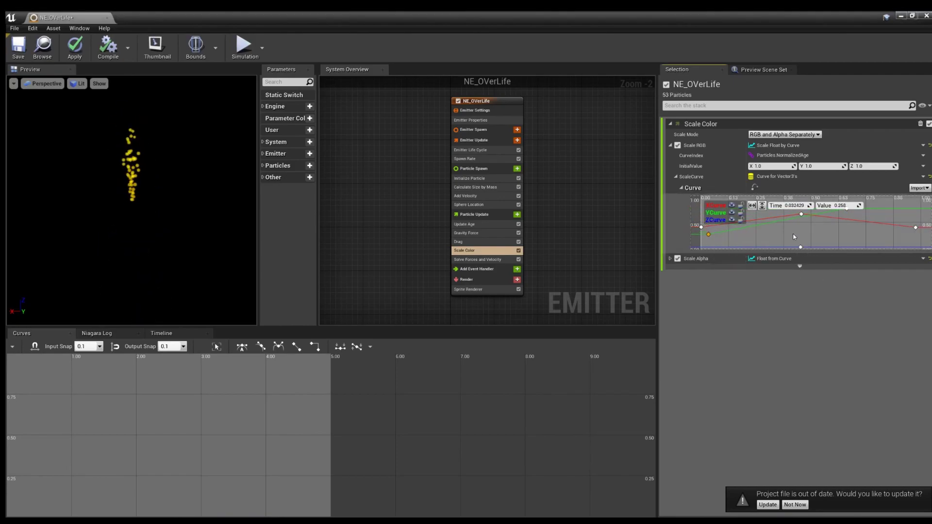
left_click(759, 226, "shift")
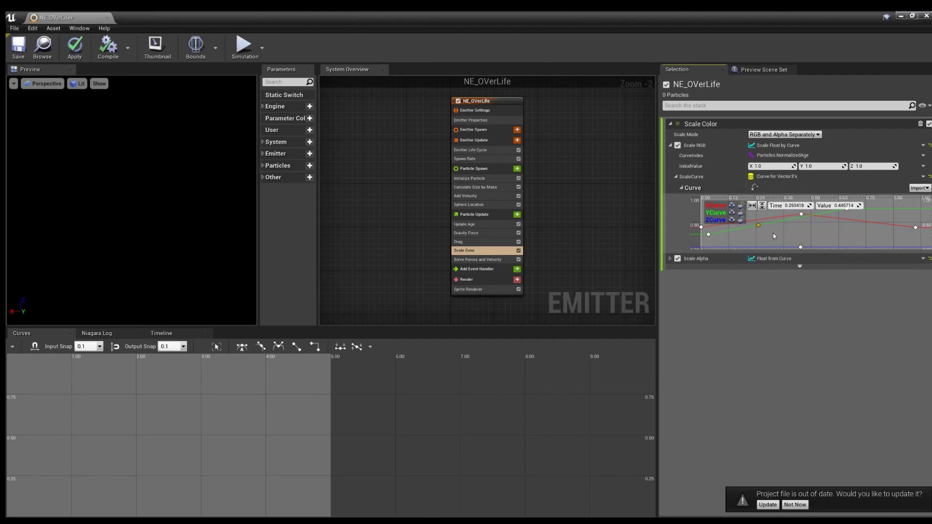
left_click_drag(756, 227, 757, 209)
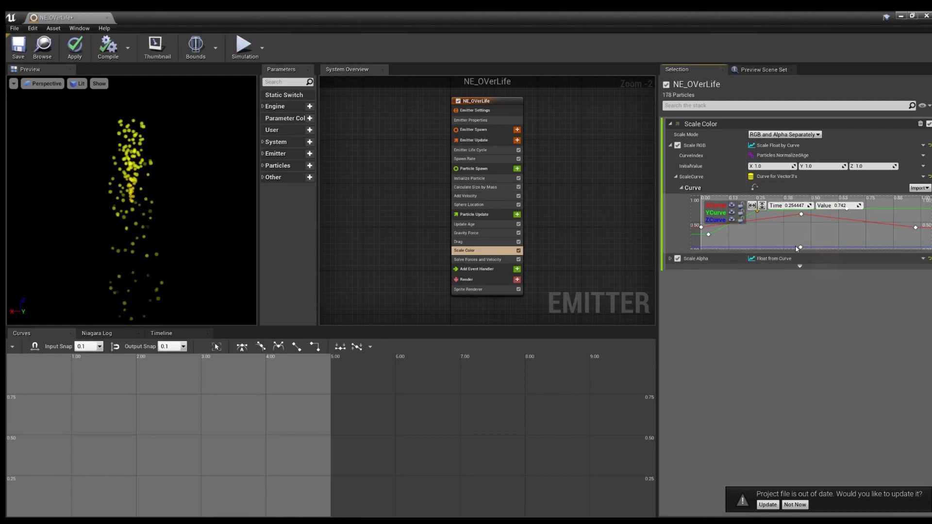
Shape the Scale RGB Z curve with keys at about time 0.35, value 0.40 and time 0.62, value 0.16
left_click_drag(801, 247, 827, 238)
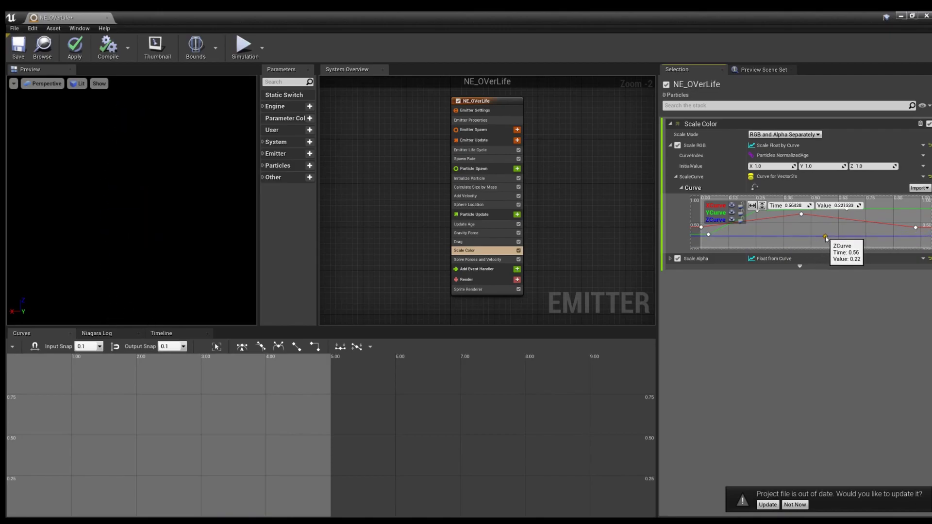
right_click(827, 238)
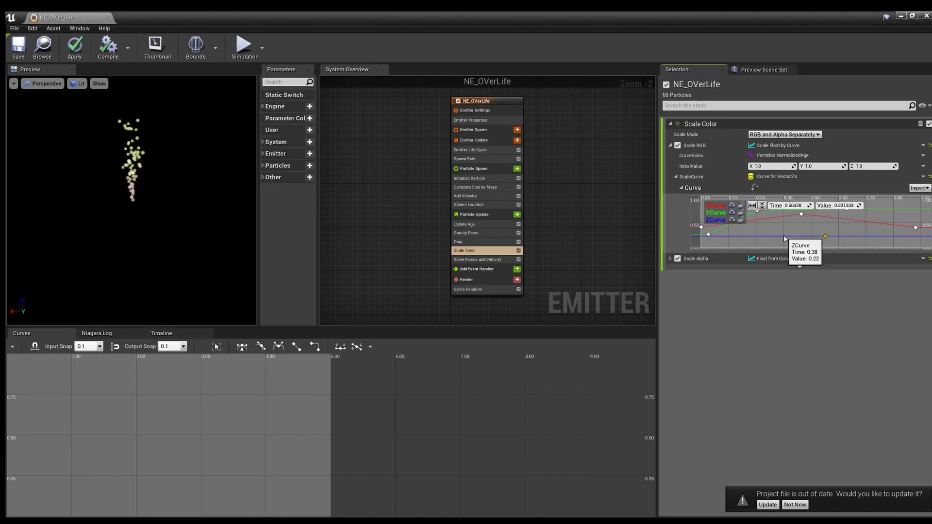
right_click(785, 238)
left_click(799, 249)
left_click(780, 228)
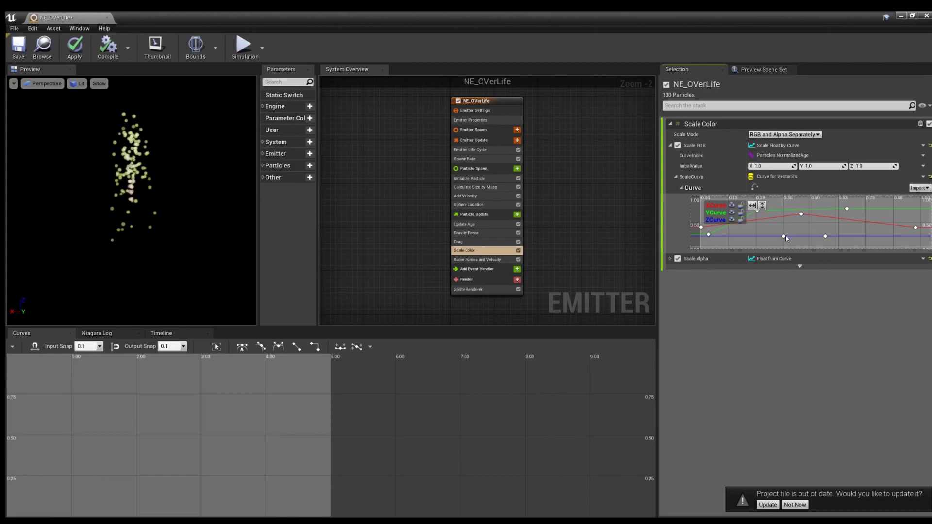
left_click_drag(783, 238, 779, 229)
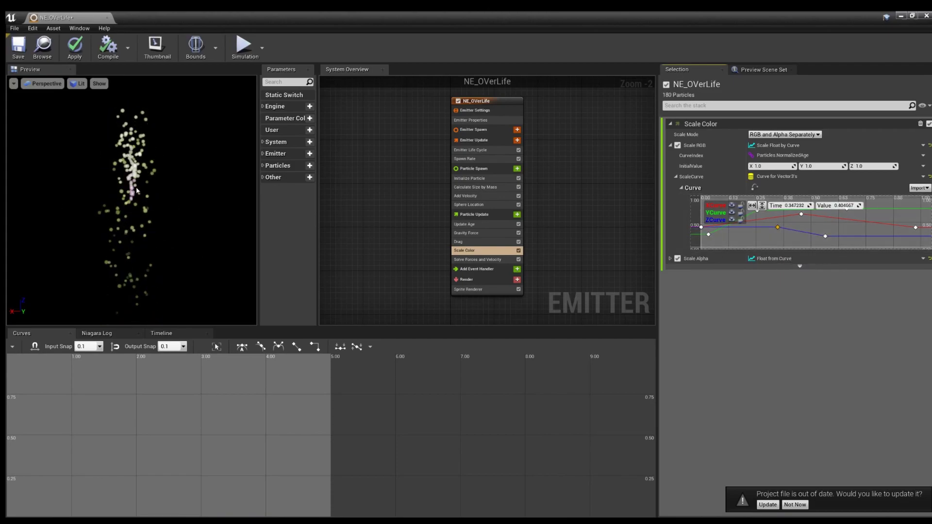
left_click_drag(826, 236, 837, 240)
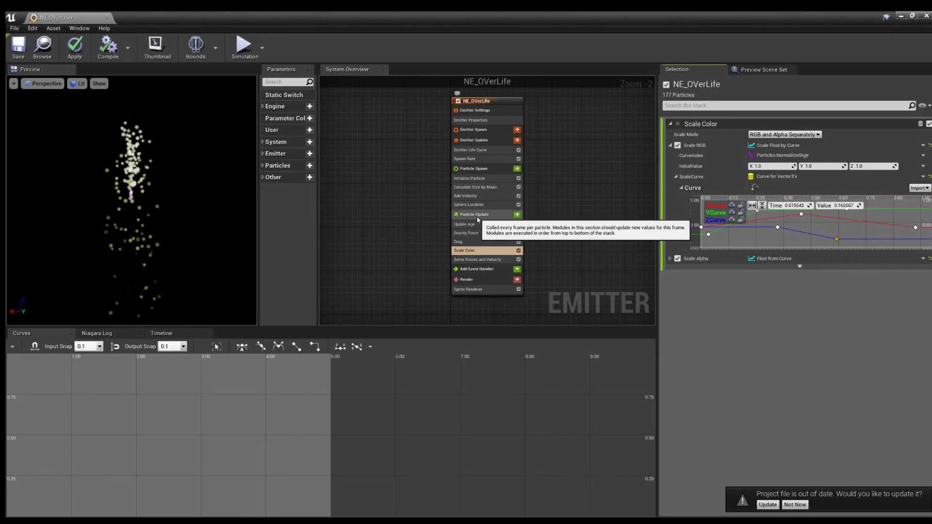
Add a Sprite Size Scale module to the emitter's Particle Update group
left_click(518, 214)
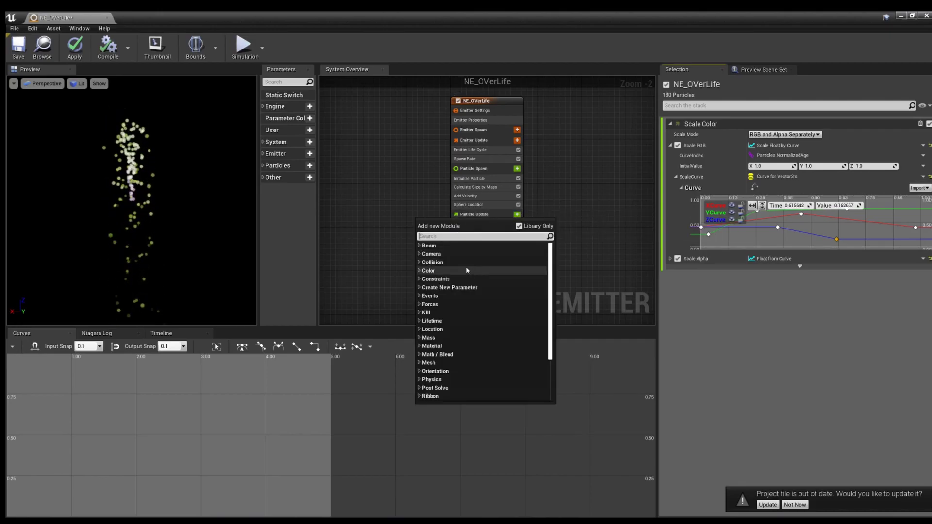
type("scale")
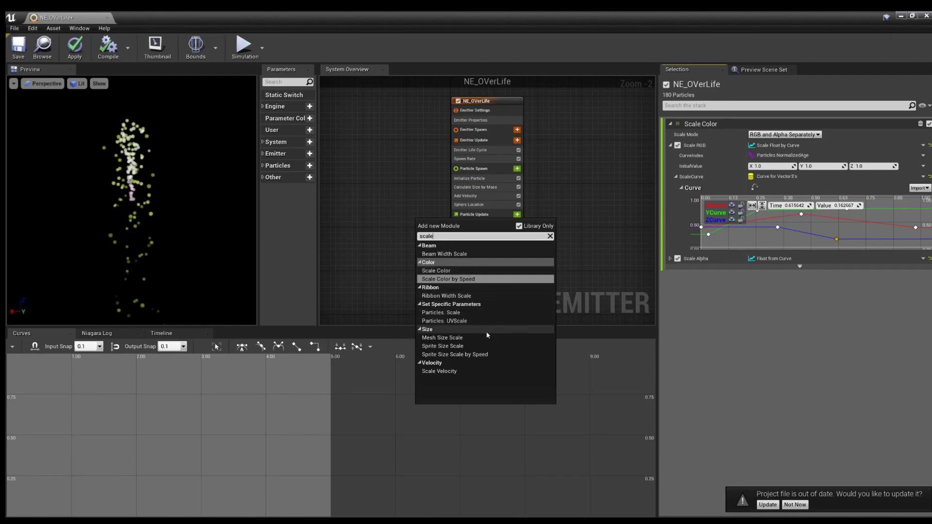
left_click(473, 346)
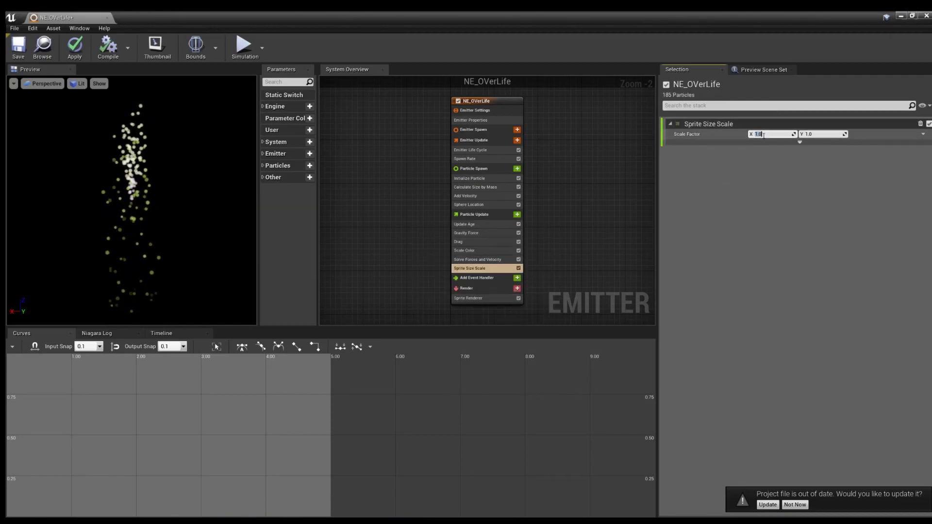
Try a Sprite Size Scale factor of 4 in X and Y and reset it to the default
type("4")
key("Return")
left_click(821, 134)
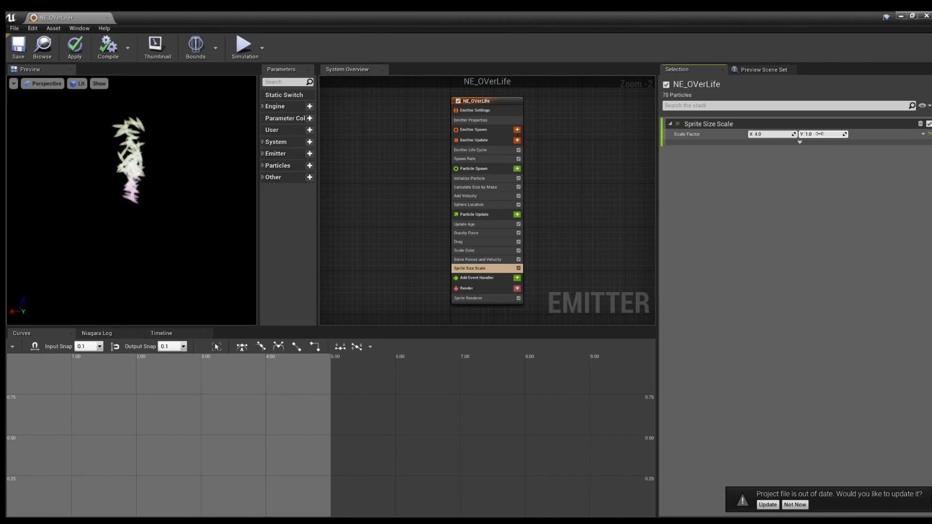
type("4")
key("Return")
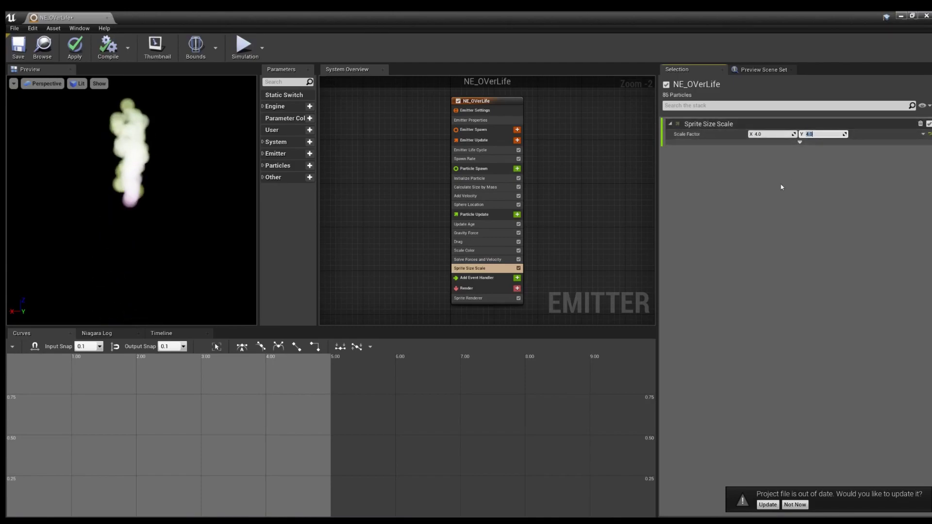
left_click(929, 134)
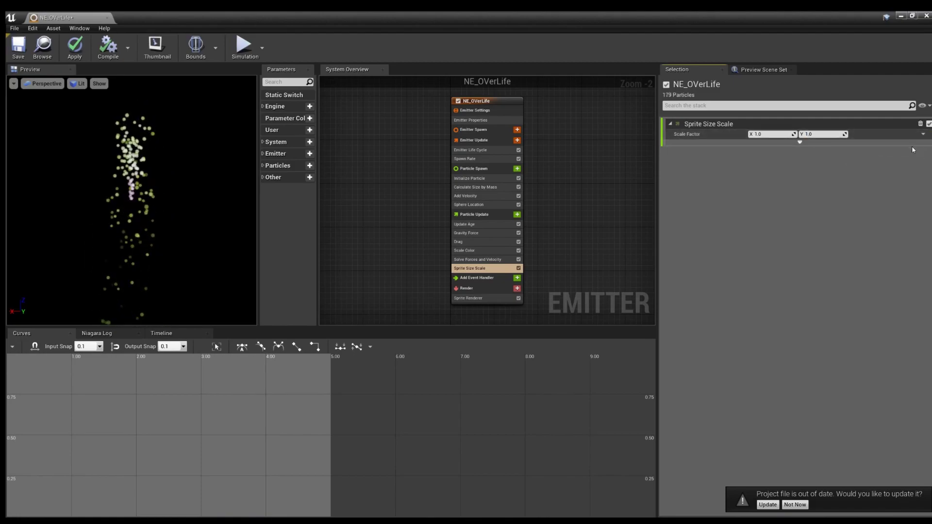
Drive the sprite Scale Factor with the Vector 2D From Curve dynamic input
left_click(924, 134)
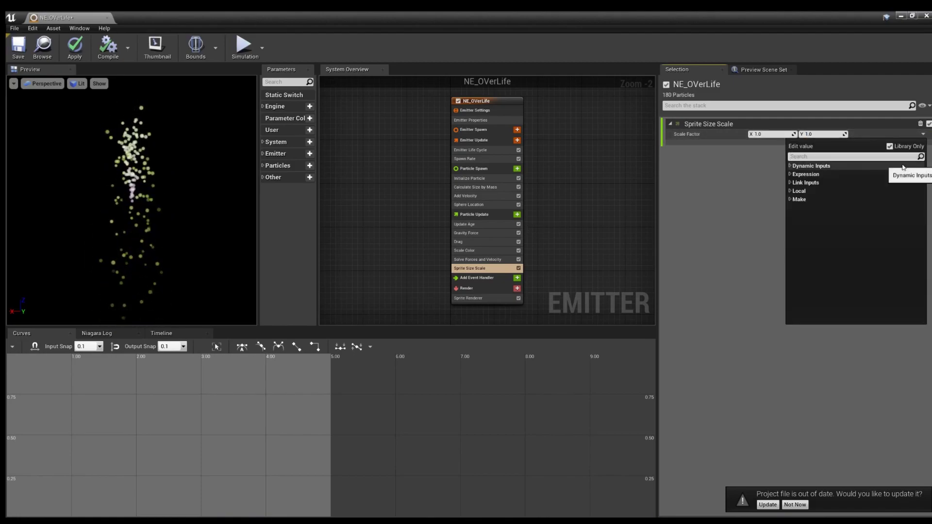
type("curve")
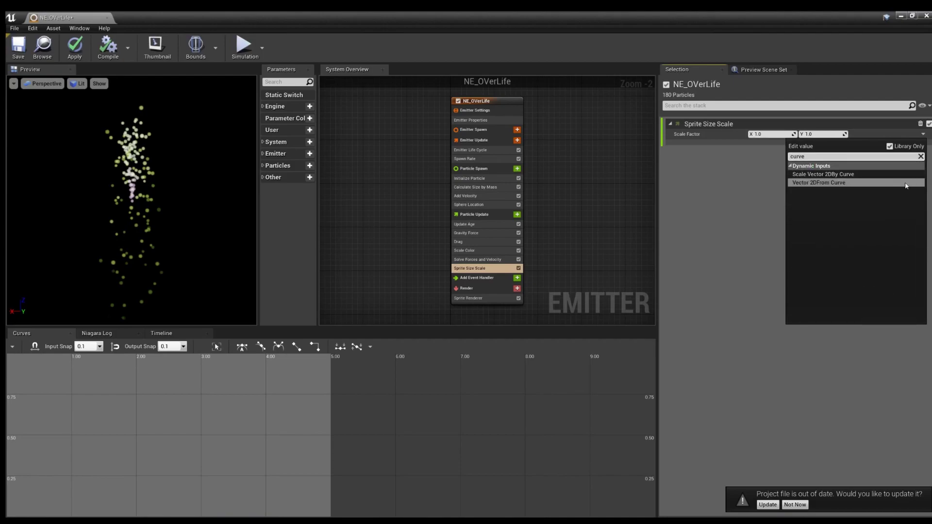
left_click(901, 188)
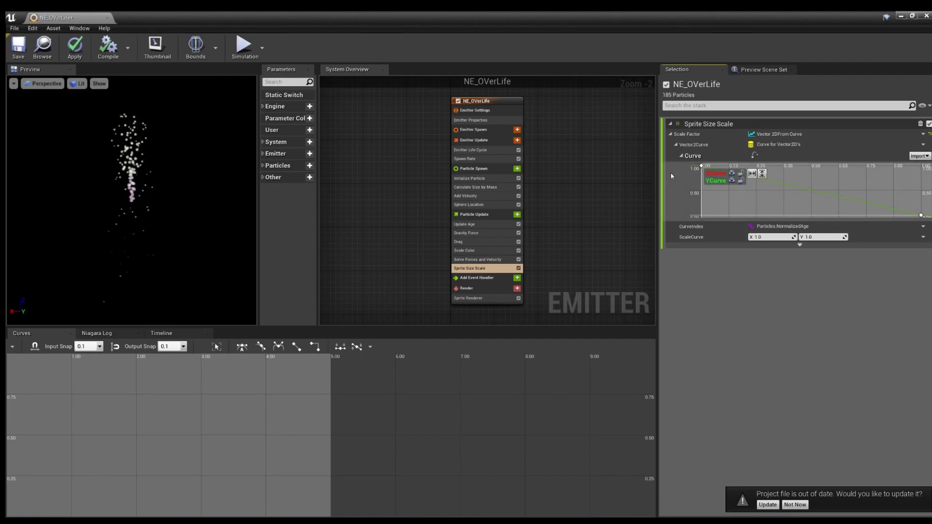
Lower the size curves' start key, raise the end key to about time 0.99, value 0.80, and add a middle key at about time 0.33
mouse_move(703, 169)
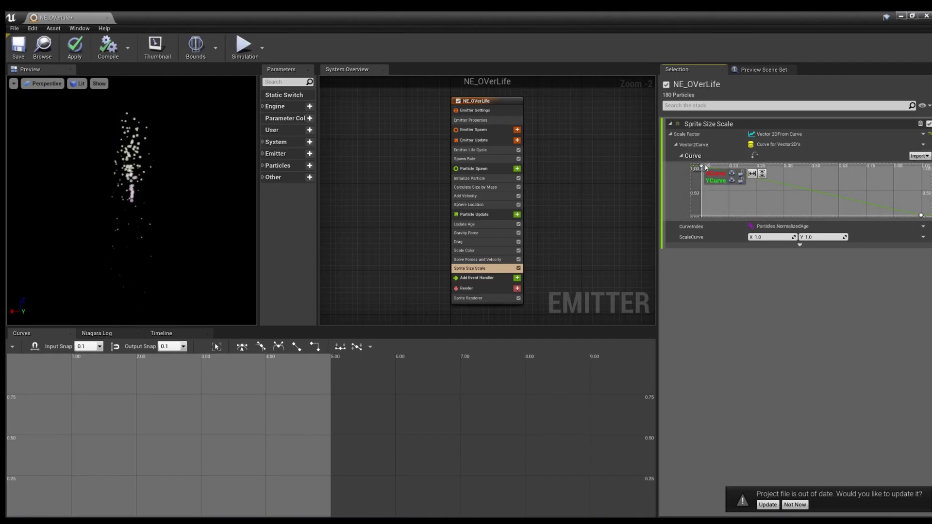
left_click_drag(708, 167, 706, 202)
left_click_drag(898, 197, 919, 176)
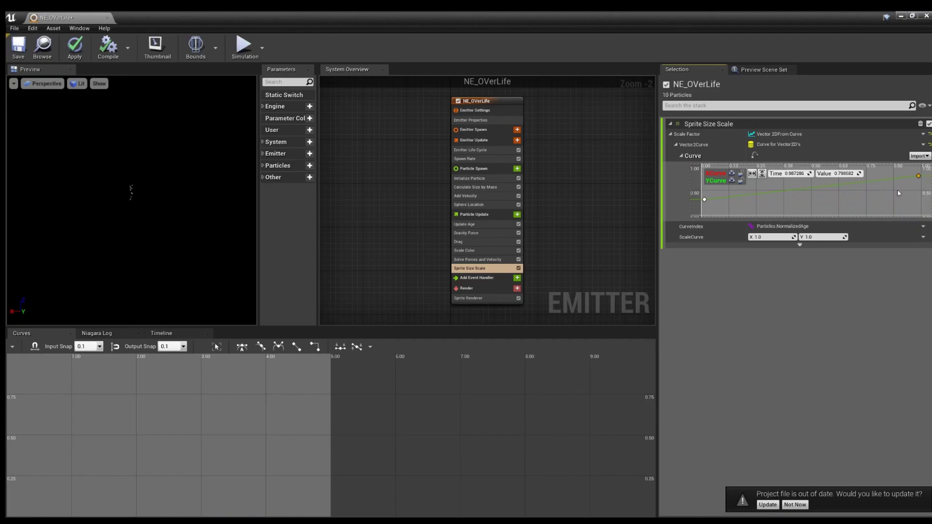
right_click(726, 200)
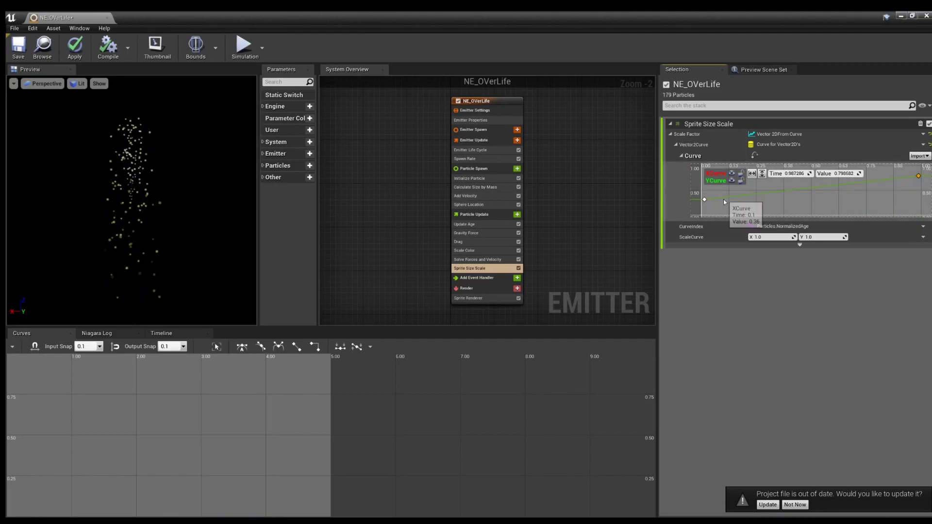
right_click(773, 188)
left_click(776, 199)
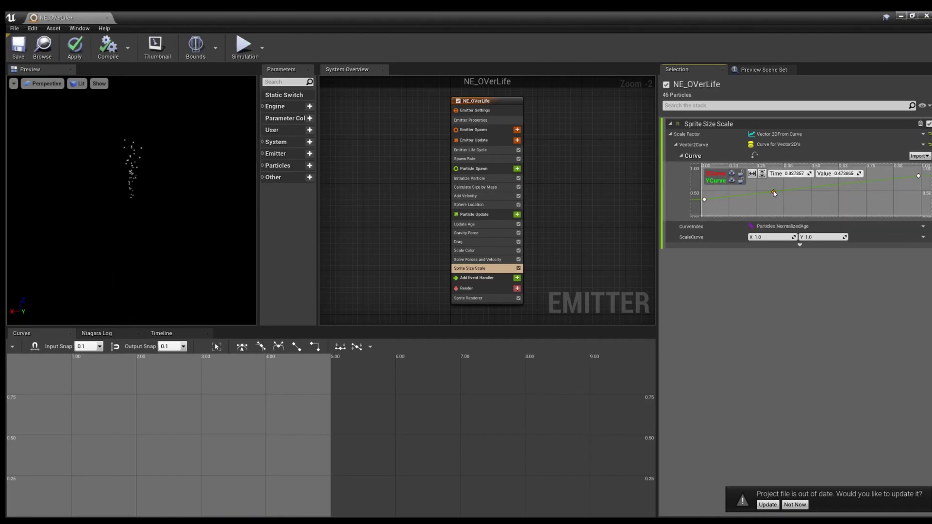
In the Curves editor, raise the middle size keys to about time 0.31, value 0.88 on X and 0.40, 0.74 on Y, and save the emitter
left_click(755, 156)
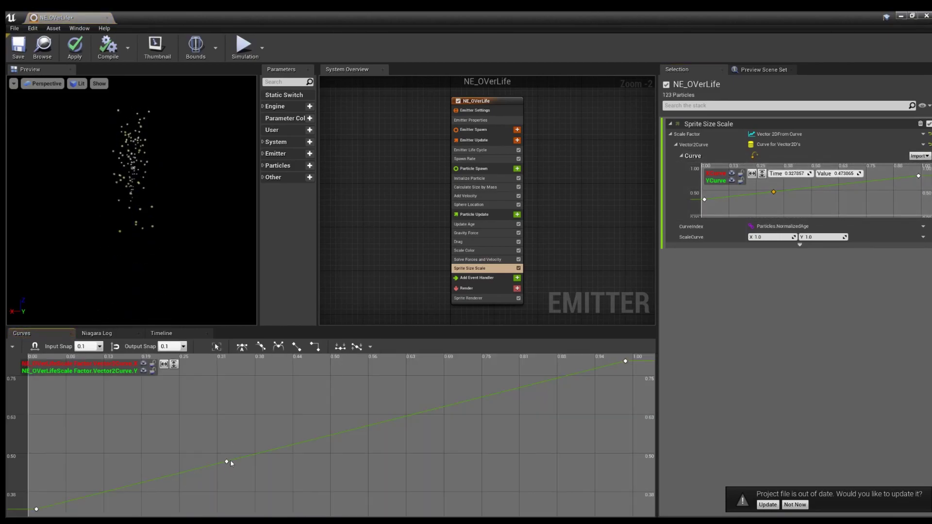
key("f")
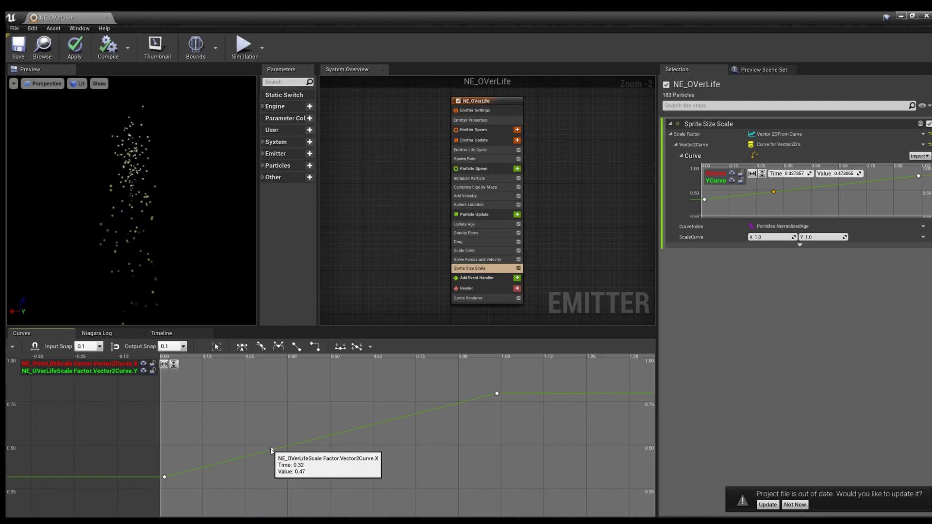
left_click_drag(272, 450, 264, 378)
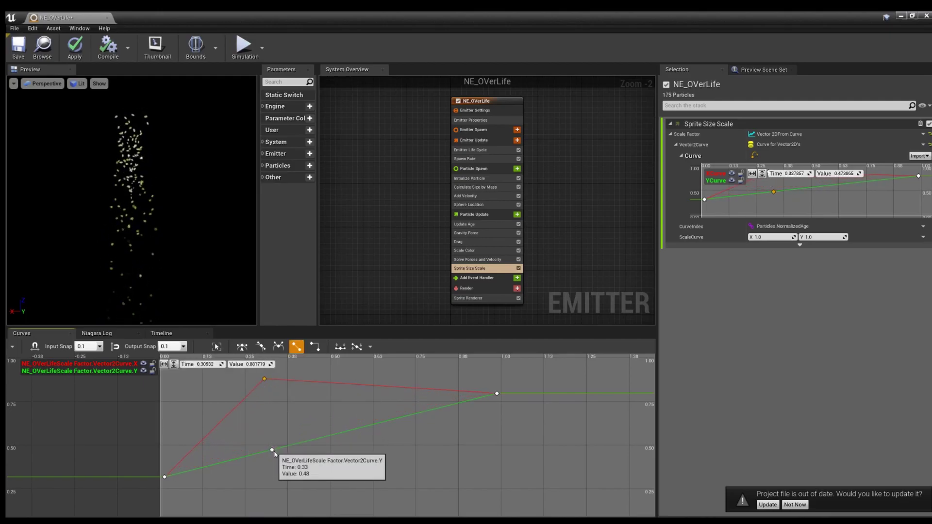
left_click_drag(272, 450, 298, 405)
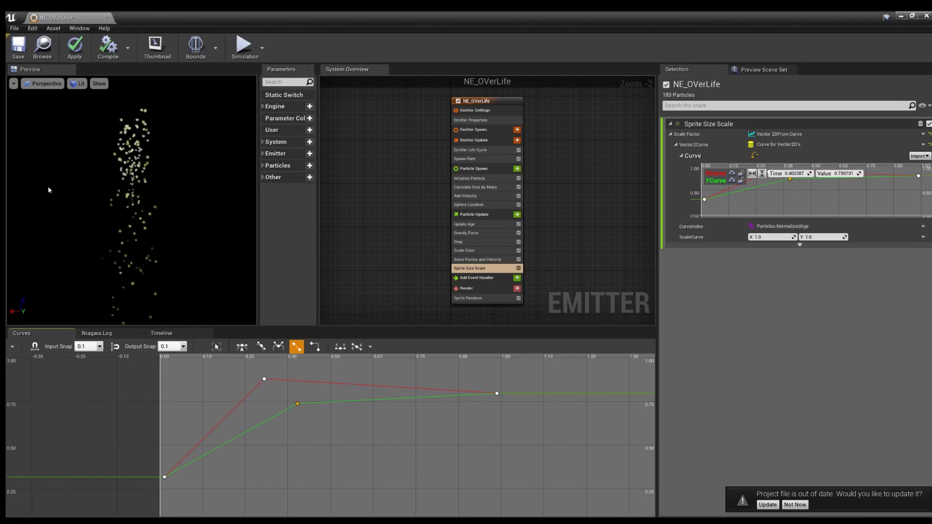
left_click(18, 46)
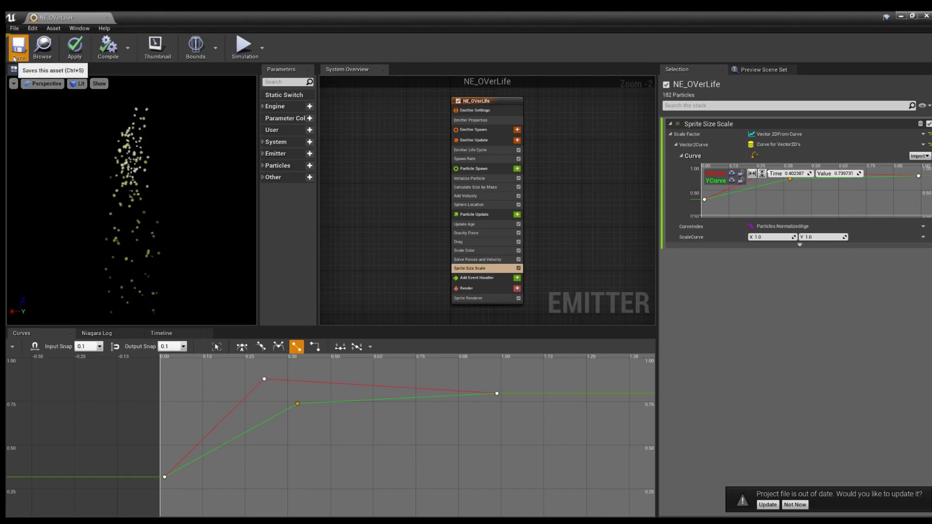
left_click(15, 57)
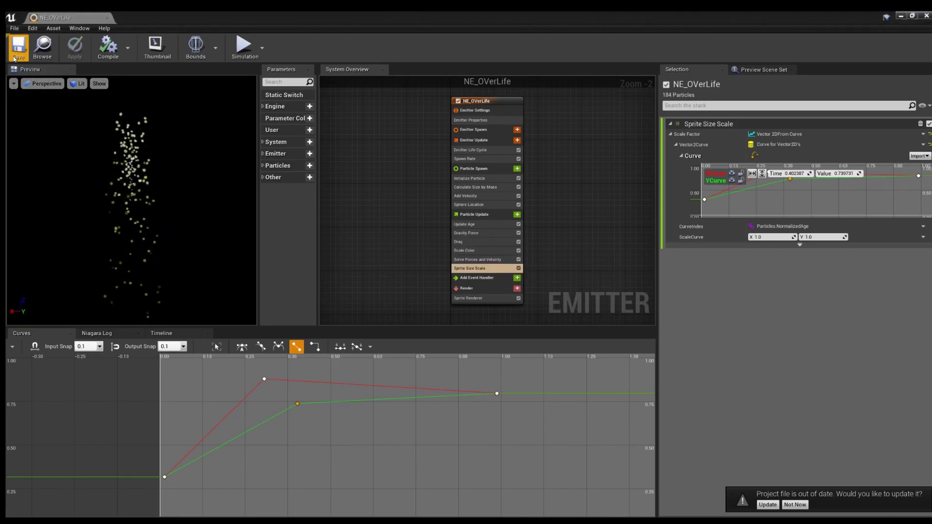